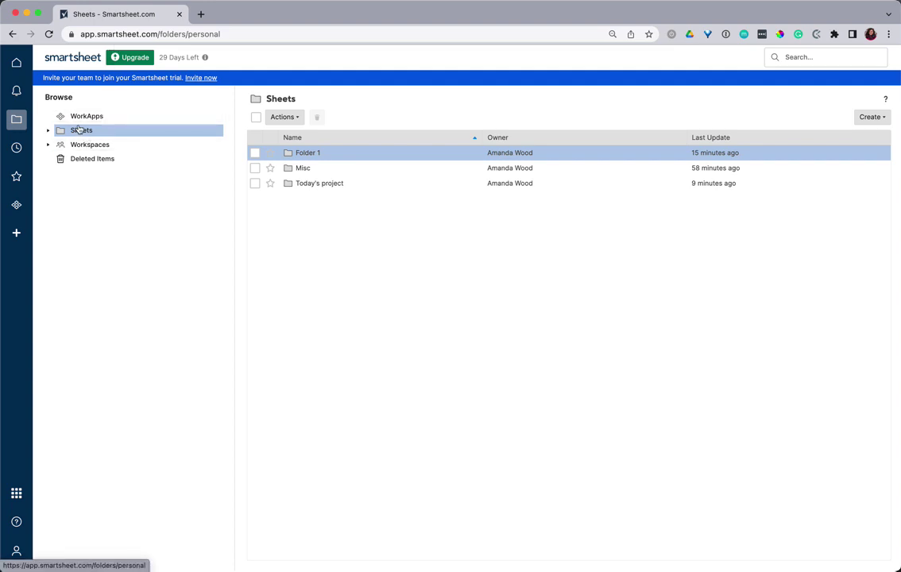
Expand Sheets and its nested folders to show Folder 1, Misc, Today's project and Subfolder.
click(49, 132)
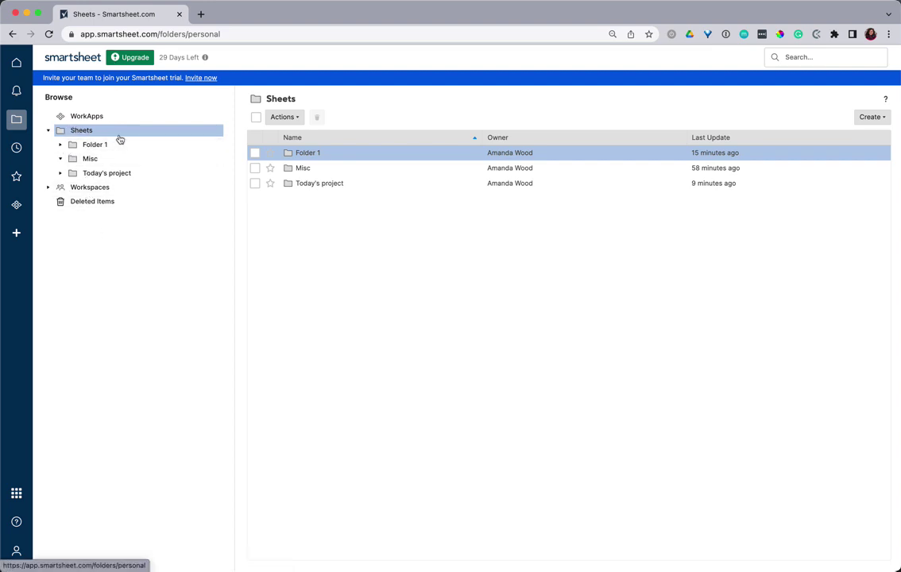
click(61, 145)
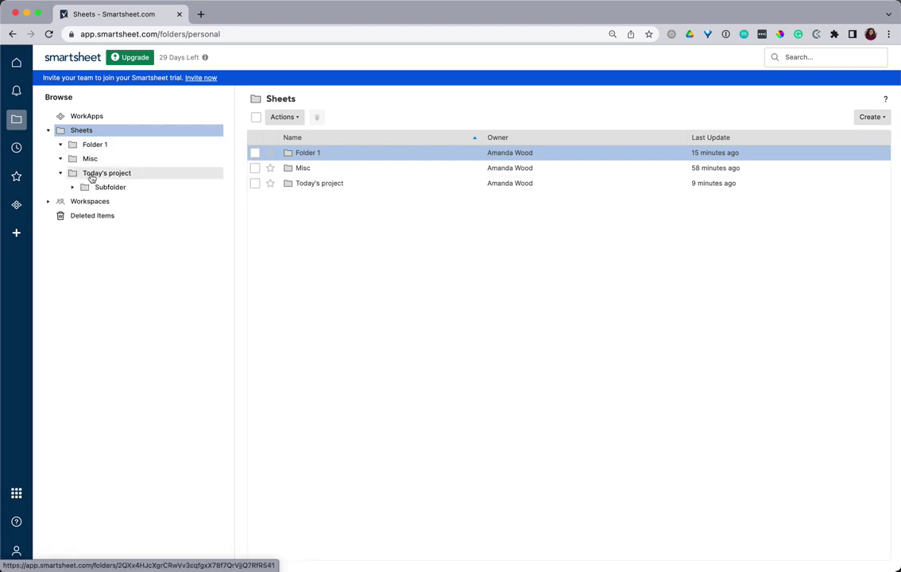
click(96, 174)
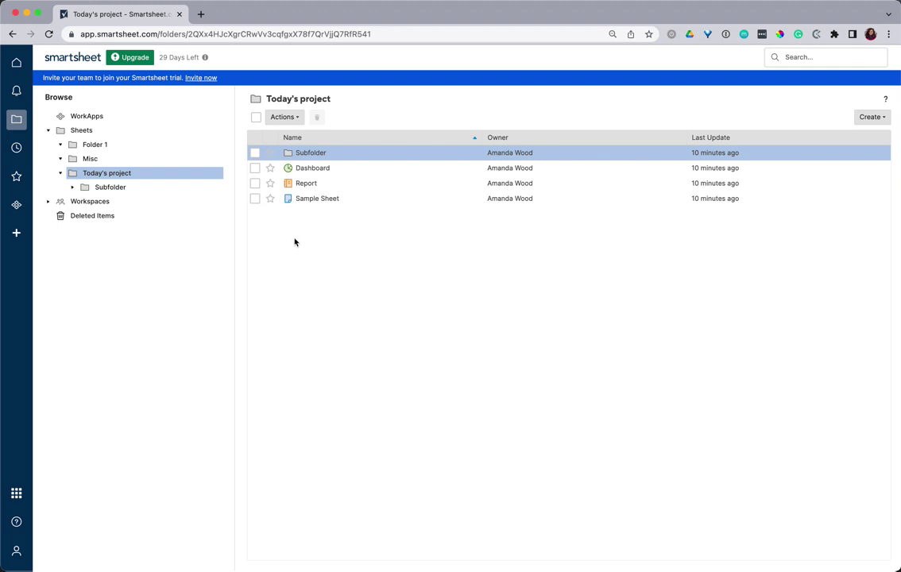
click(312, 157)
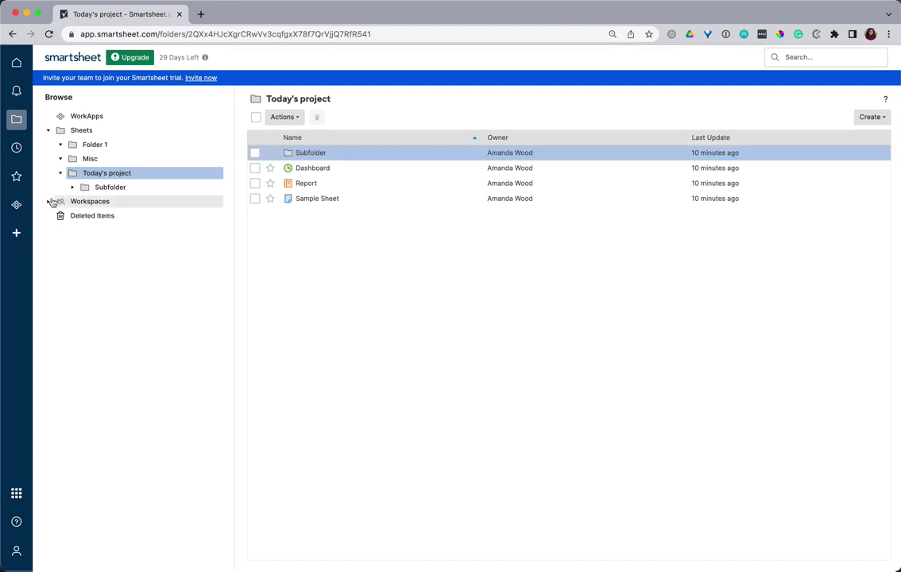
click(89, 175)
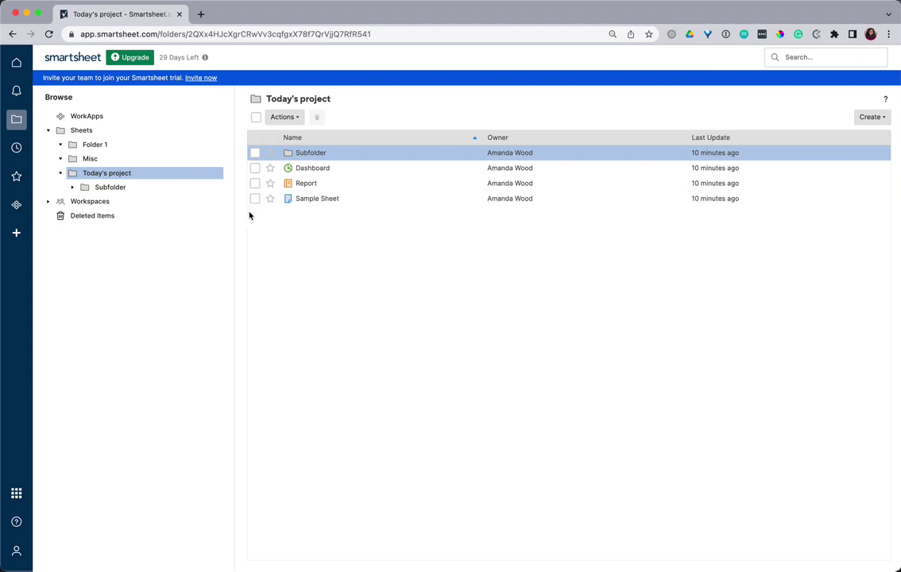
click(85, 130)
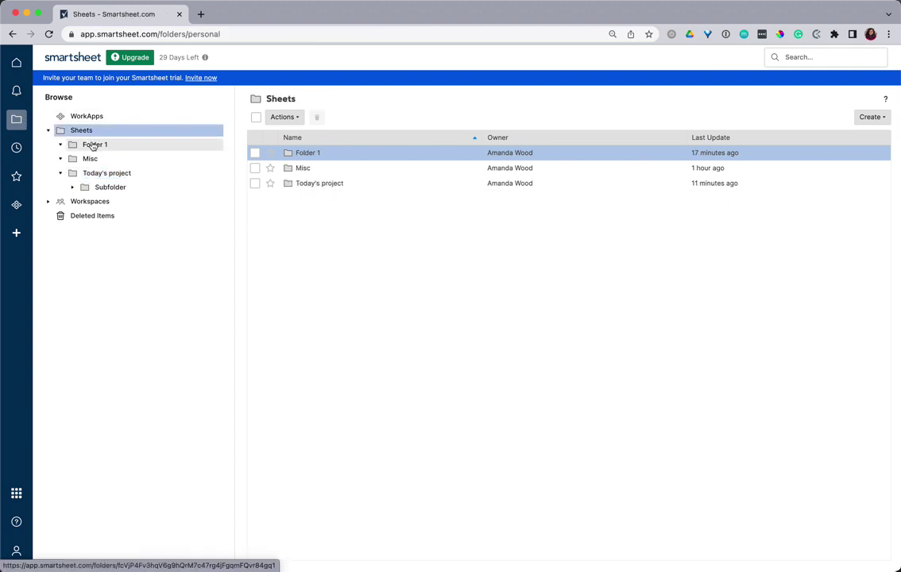
Open Folder 1 to list Dashboard, Grid, Marketing Report Q4 2022 and Report, then expand Workspaces.
click(90, 144)
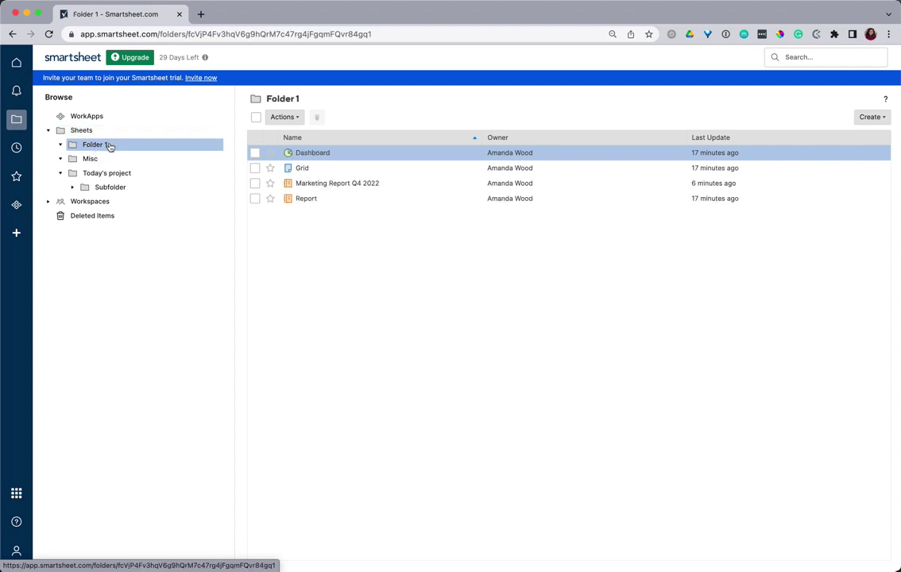
click(108, 144)
click(333, 157)
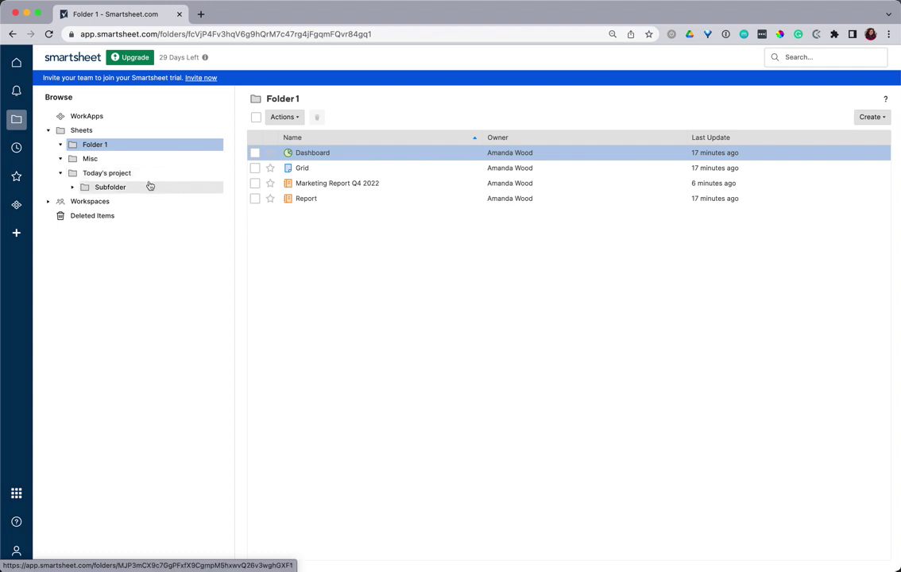
click(47, 203)
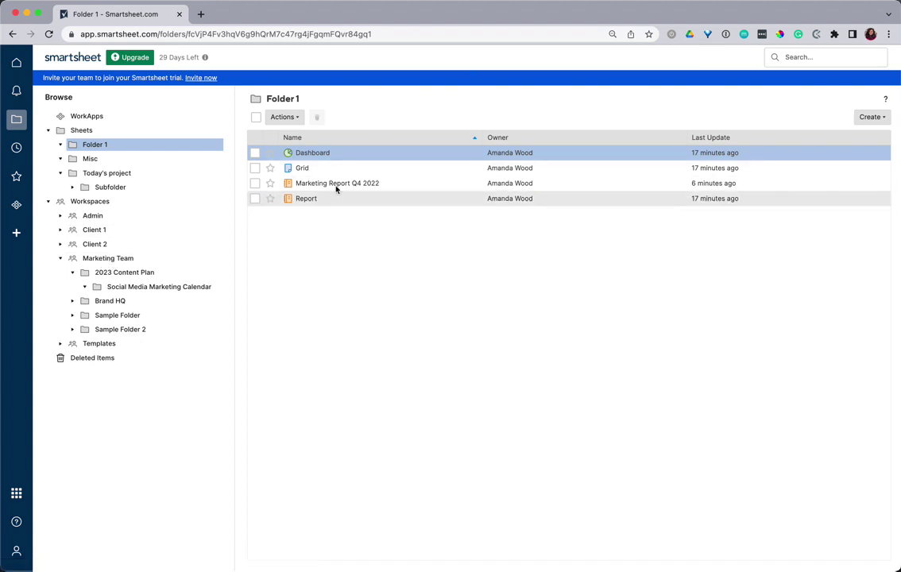
Drag Marketing Report Q4 2022 toward Marketing Team and open the Marketing Team workspace.
drag(336, 183, 111, 237)
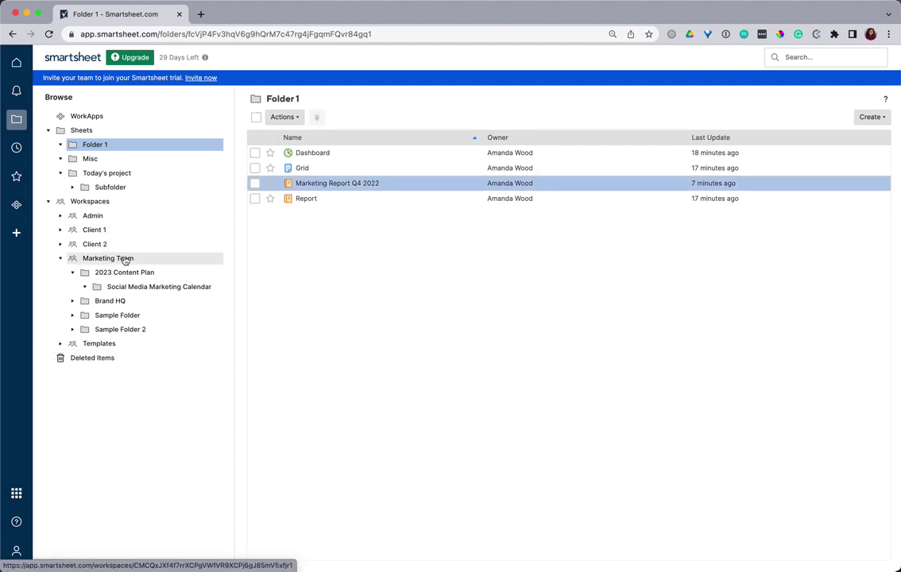
click(124, 259)
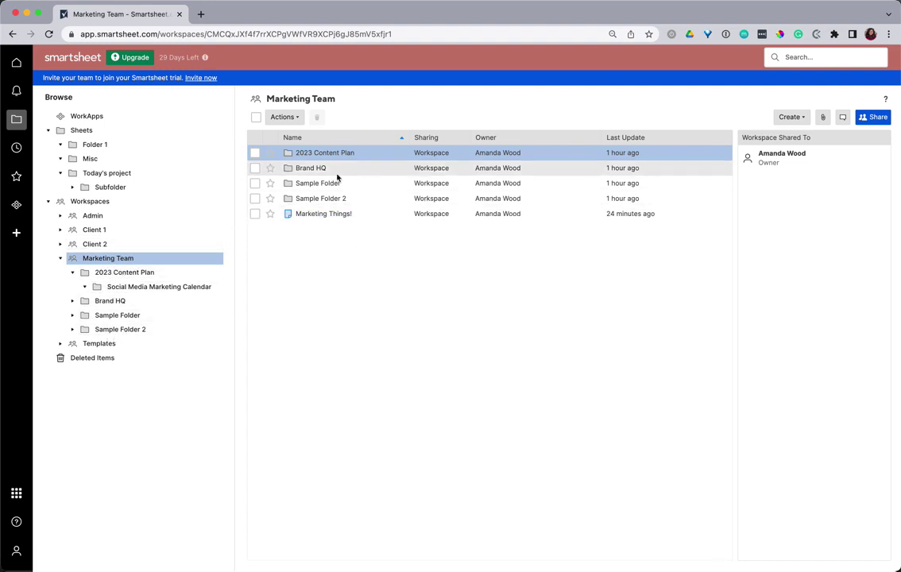
click(325, 153)
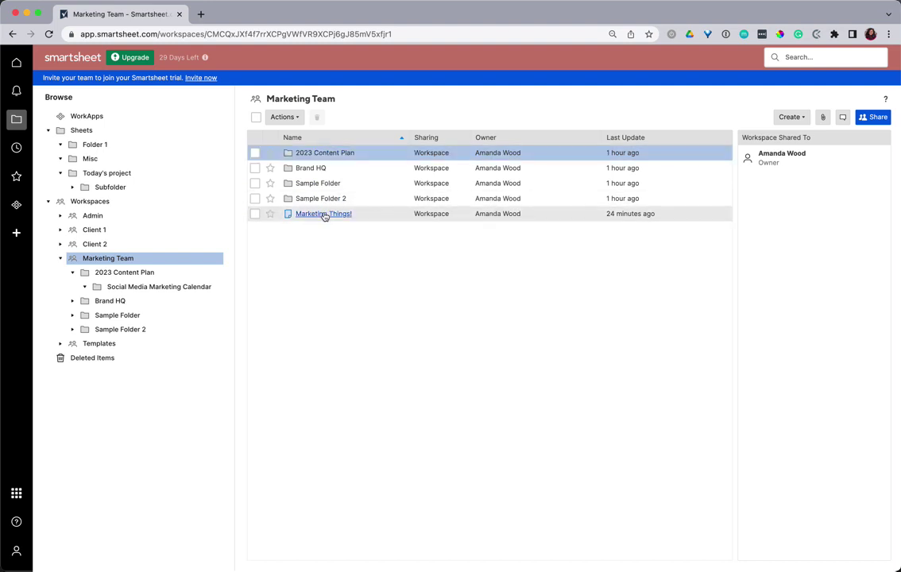
Create a row report named 'Report' in Marketing Team and uncheck the new row.
right_click(331, 257)
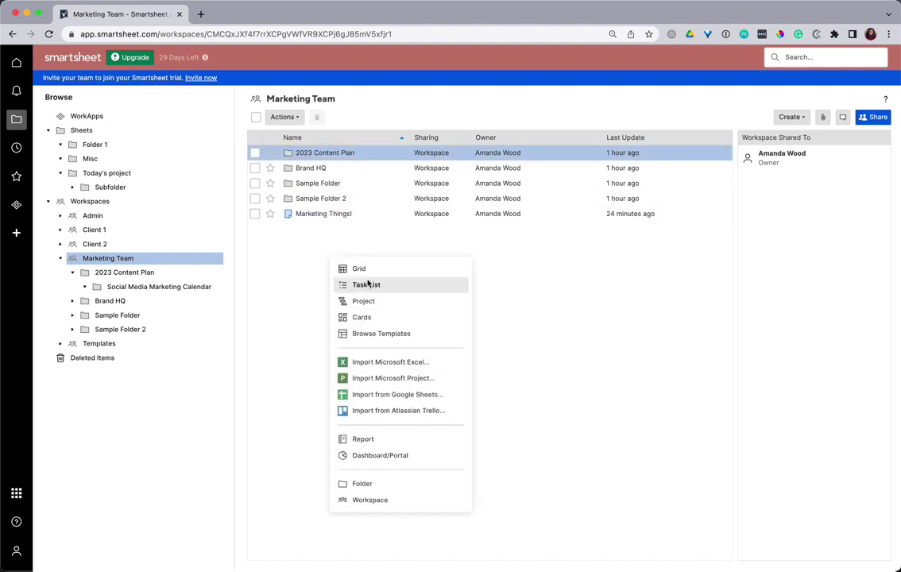
click(385, 442)
text(Report)
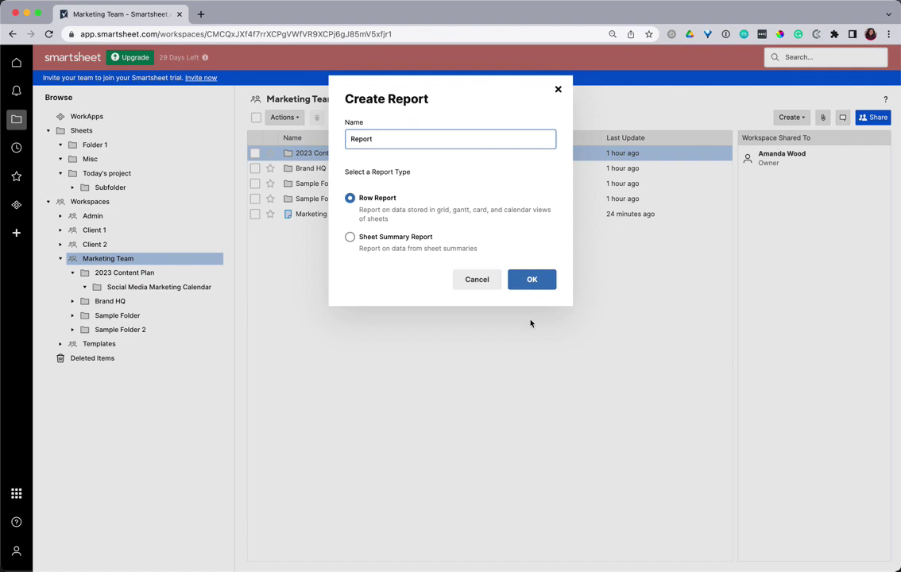
click(534, 280)
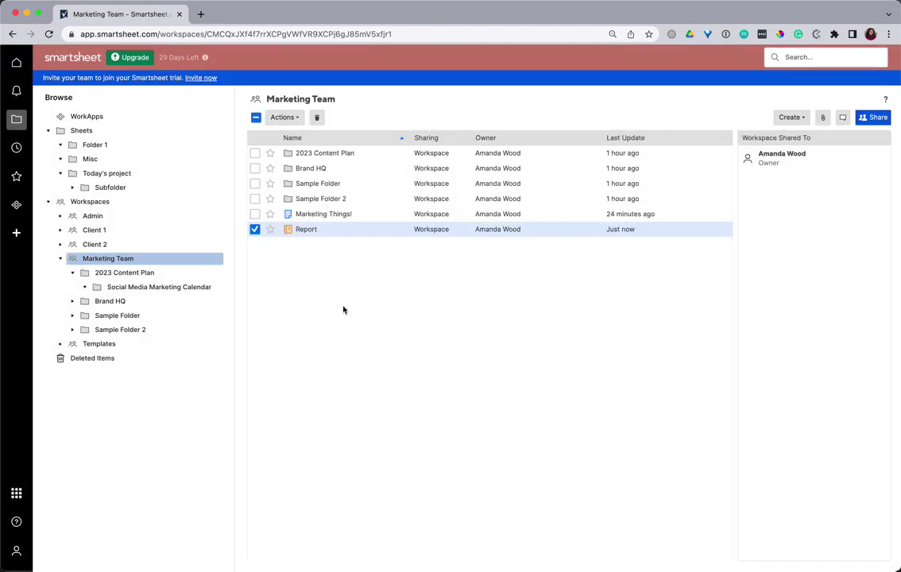
click(255, 230)
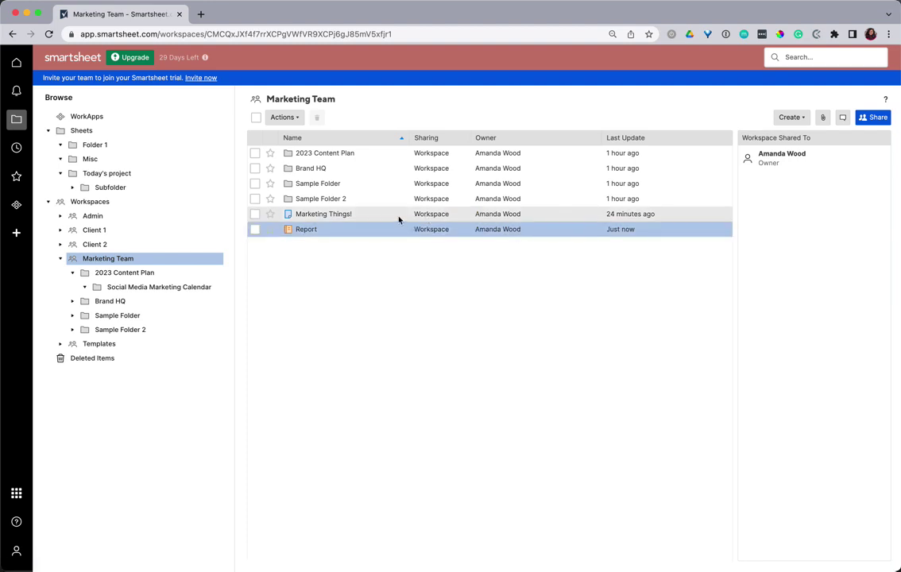
right_click(371, 214)
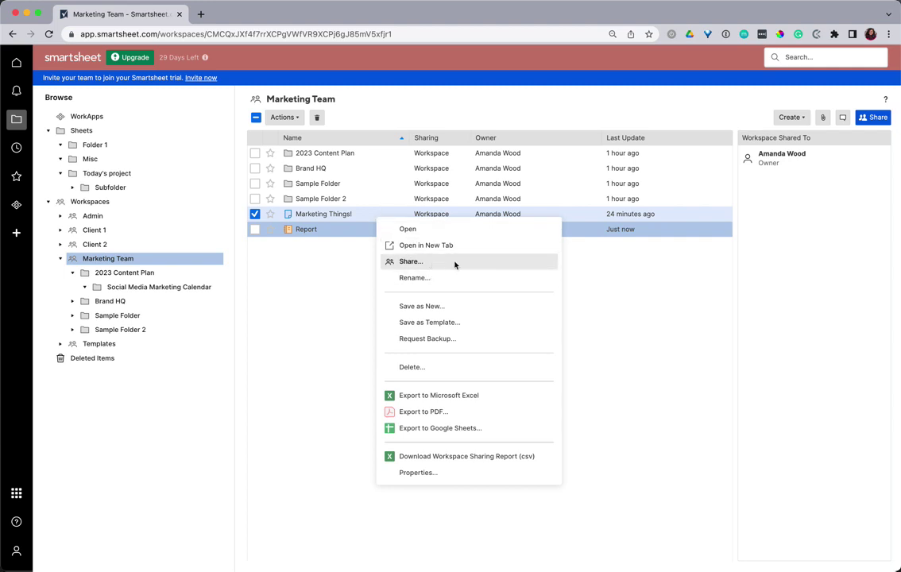
click(666, 280)
click(256, 213)
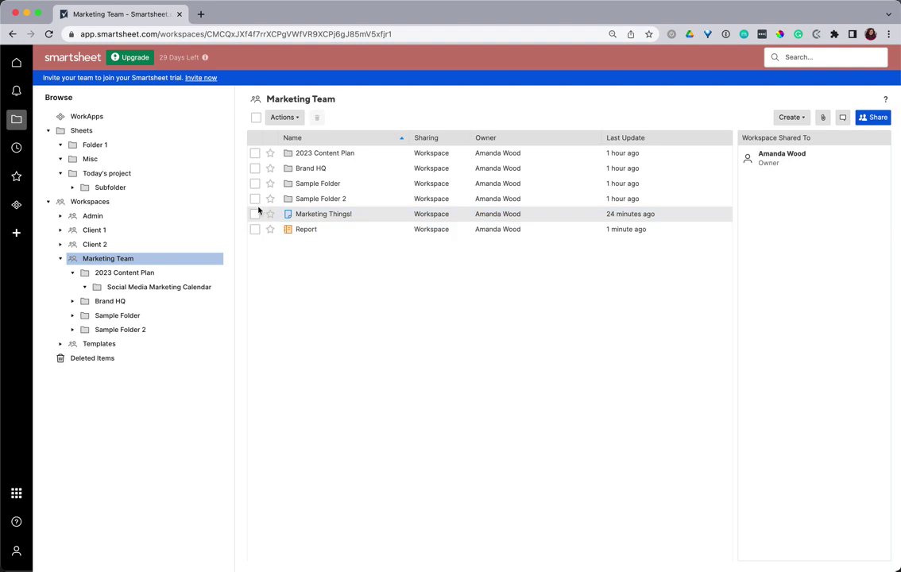
click(258, 212)
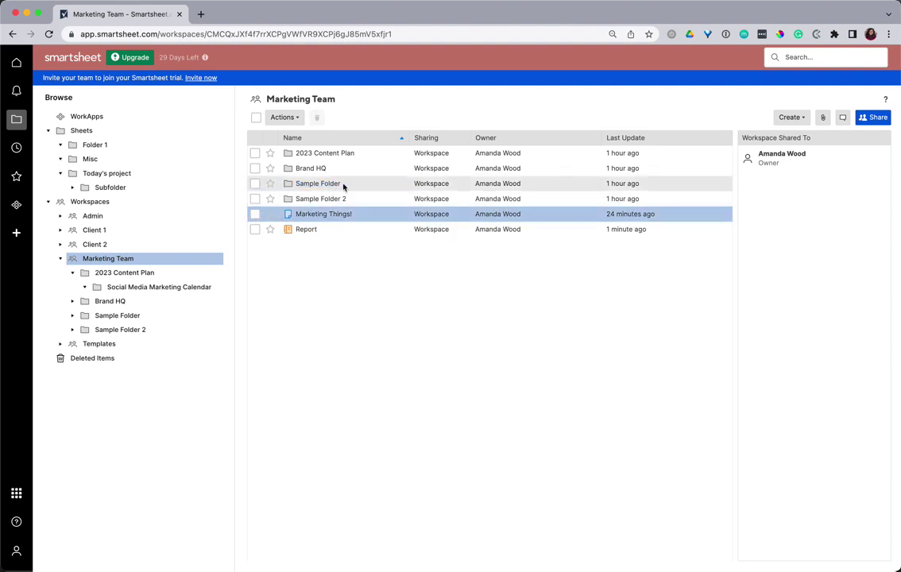
right_click(344, 186)
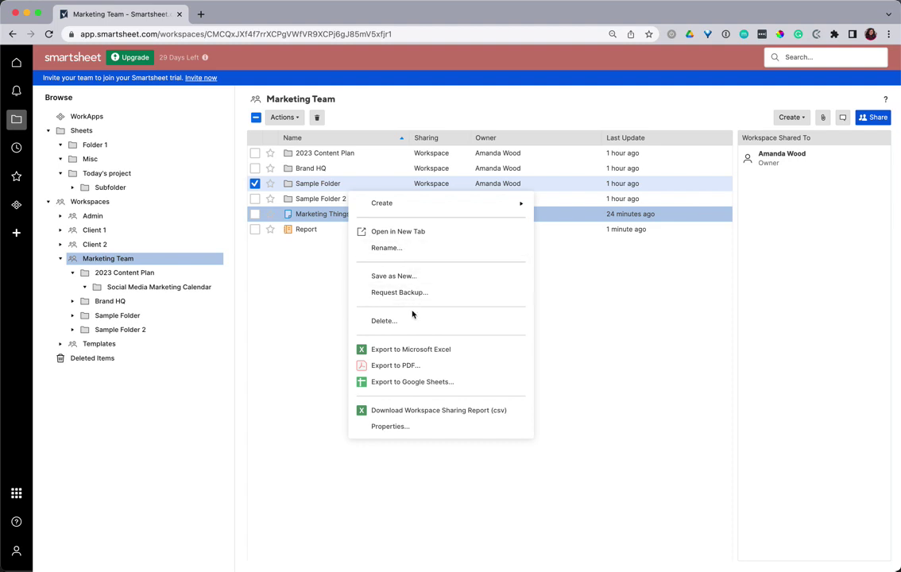
click(275, 198)
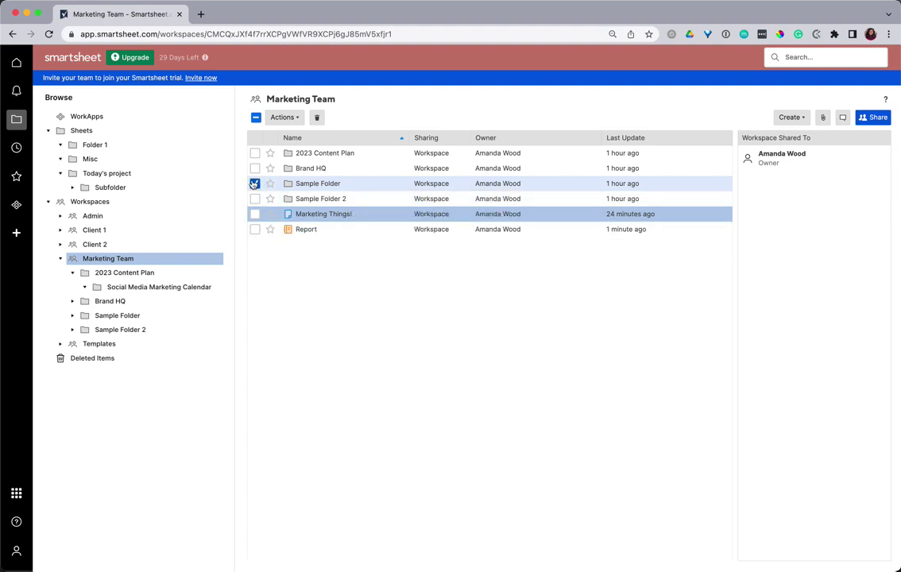
click(255, 184)
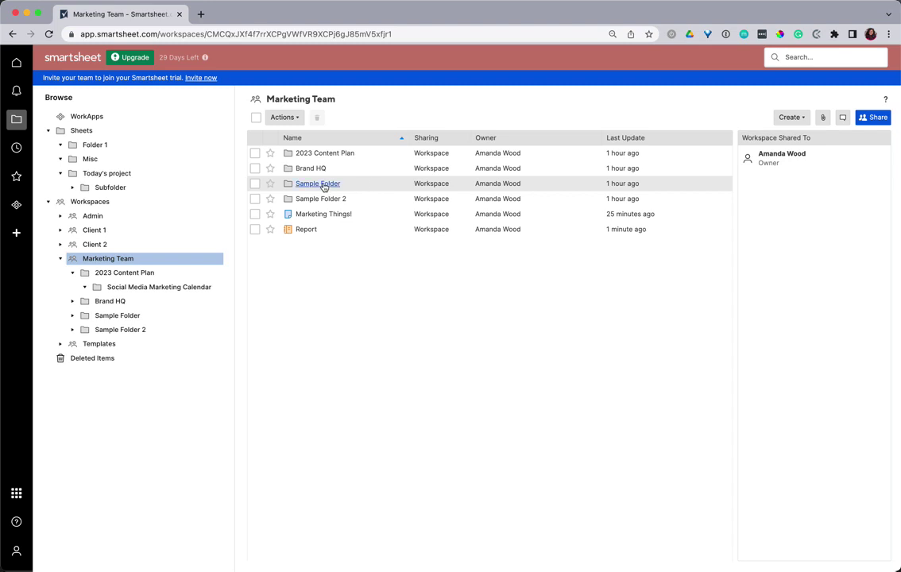
drag(324, 187, 444, 192)
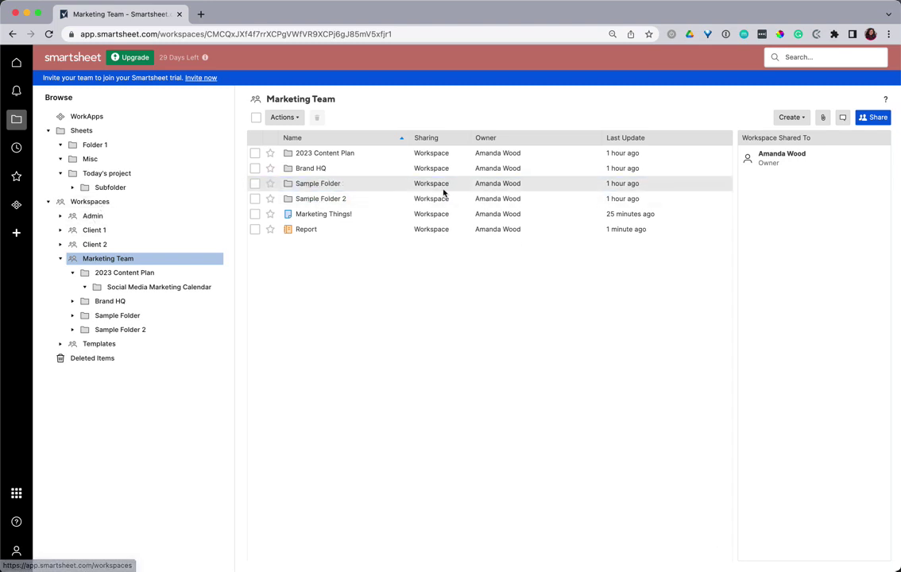
click(358, 185)
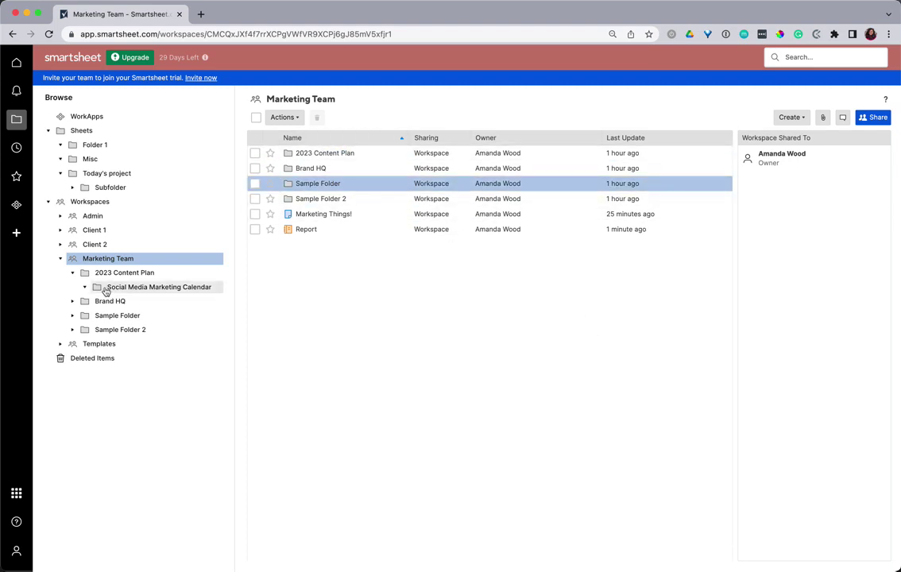
click(874, 116)
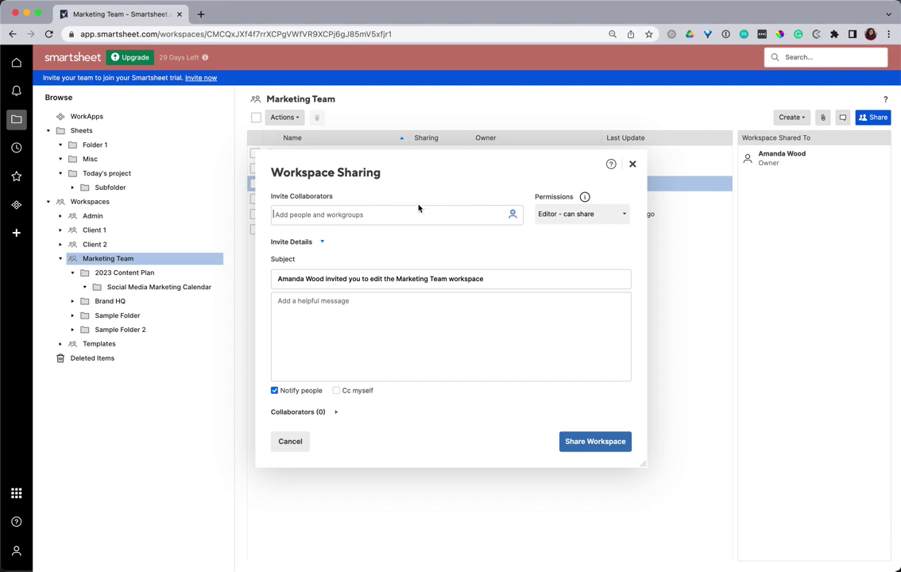
click(633, 164)
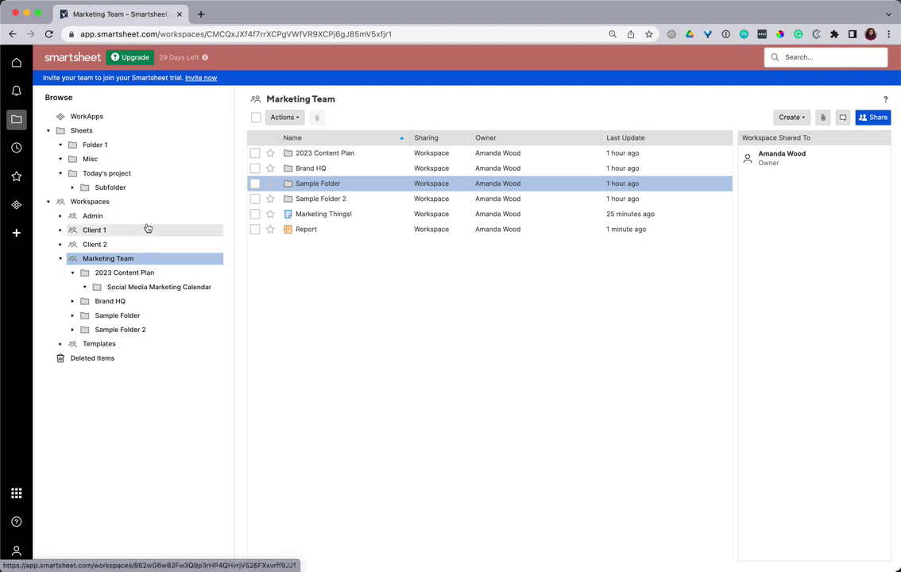
Drag Marketing Report Q4 2022 from Folder 1 onto Marketing Team and confirm sharing with members.
click(99, 145)
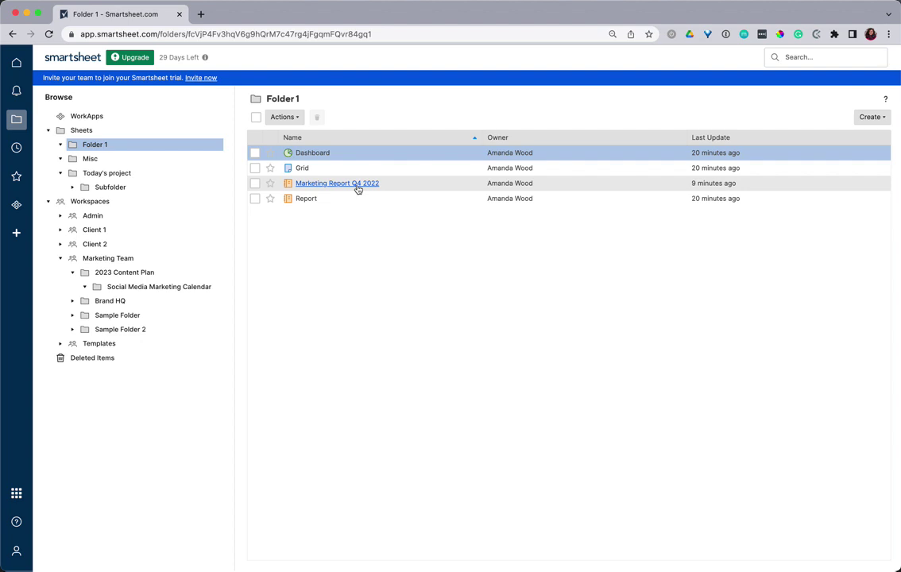
drag(358, 189, 115, 262)
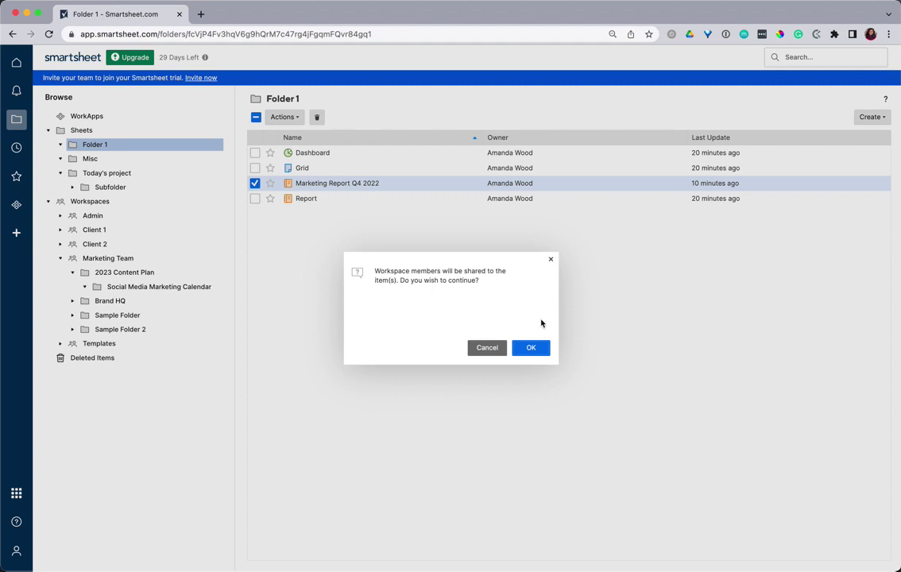
click(529, 347)
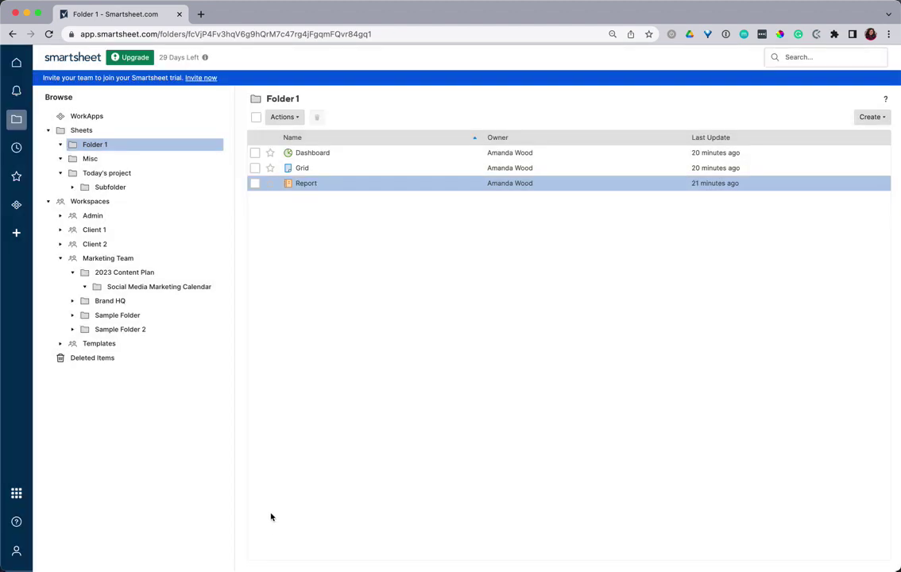
Drag Report out of the Marketing Team workspace and confirm it stops being shared.
click(121, 259)
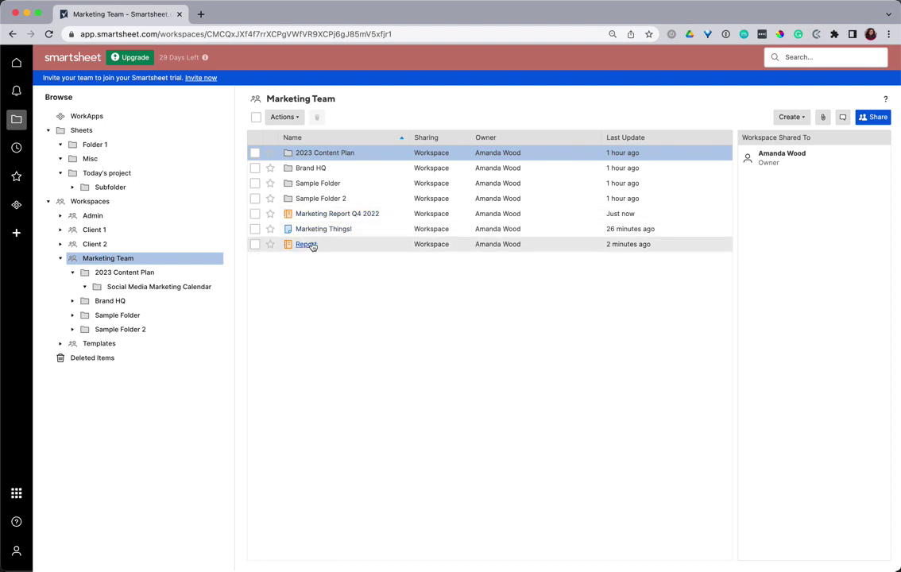
drag(309, 245, 105, 160)
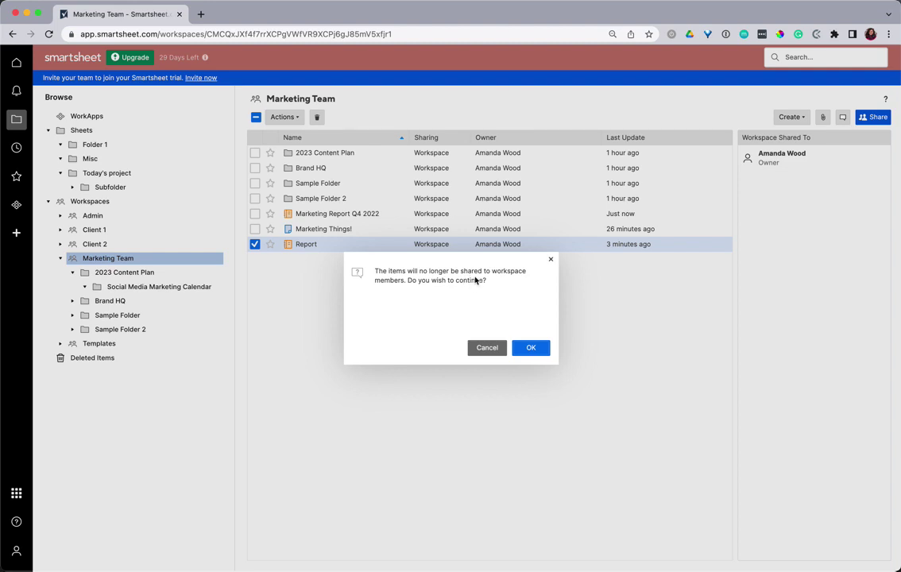
click(527, 348)
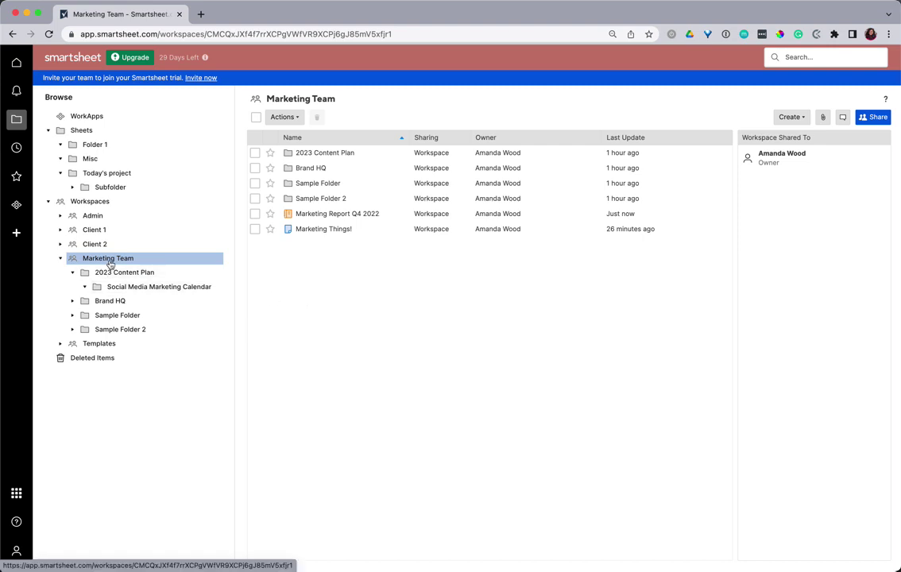
click(100, 216)
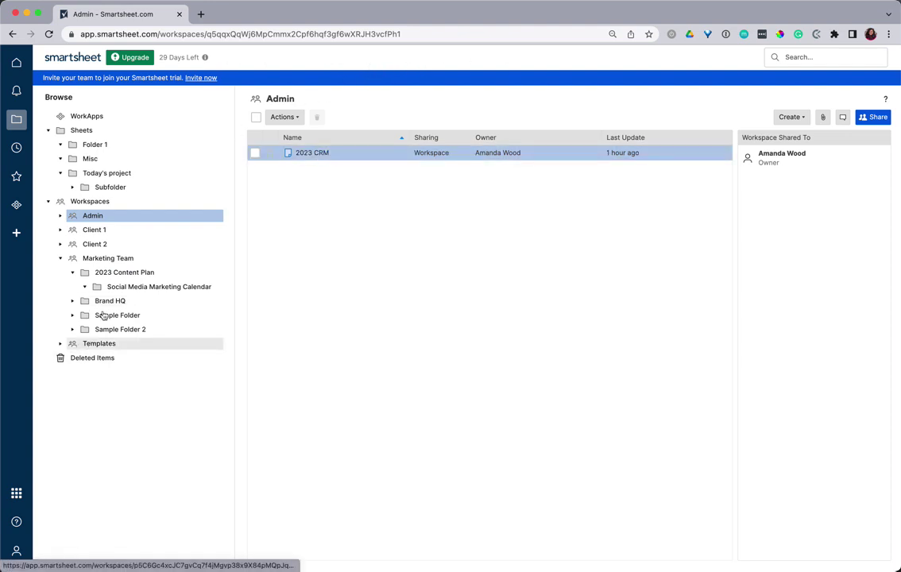
click(137, 249)
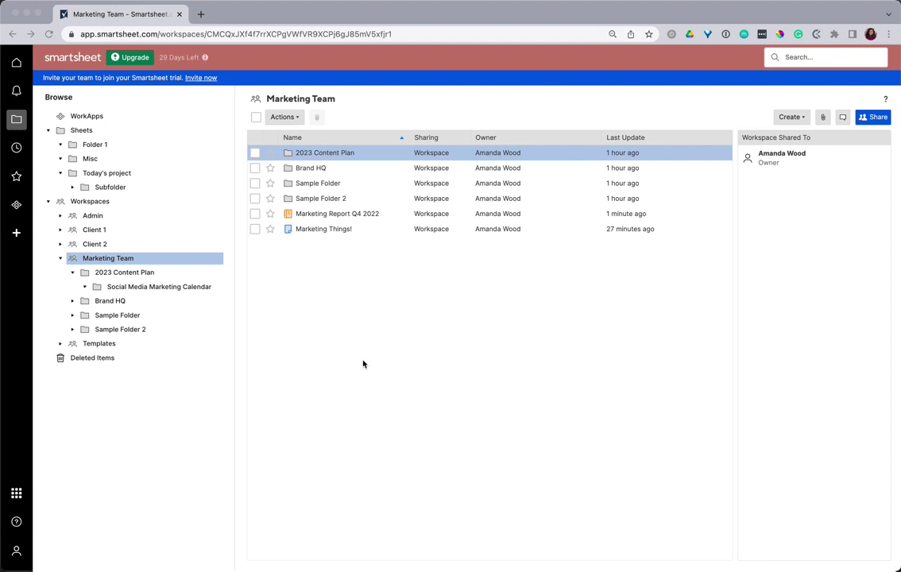
click(182, 265)
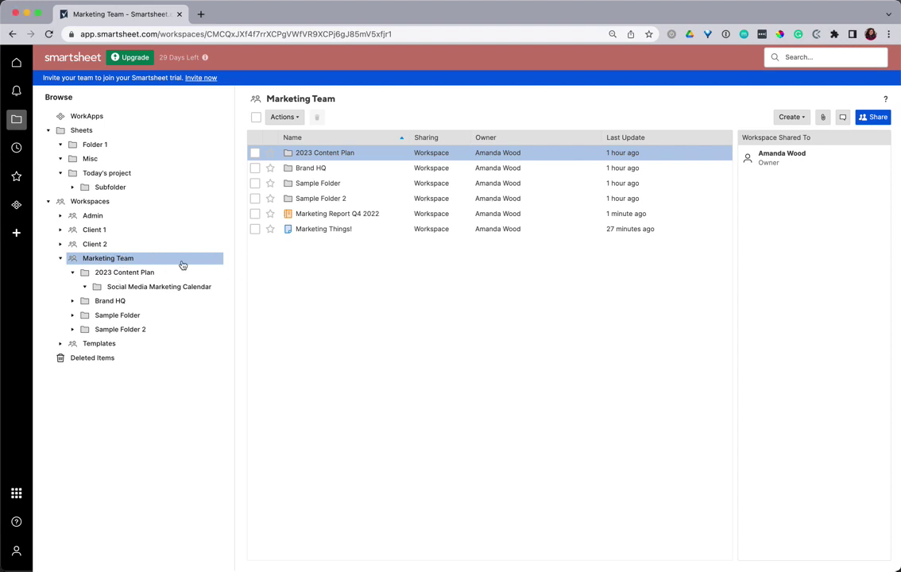